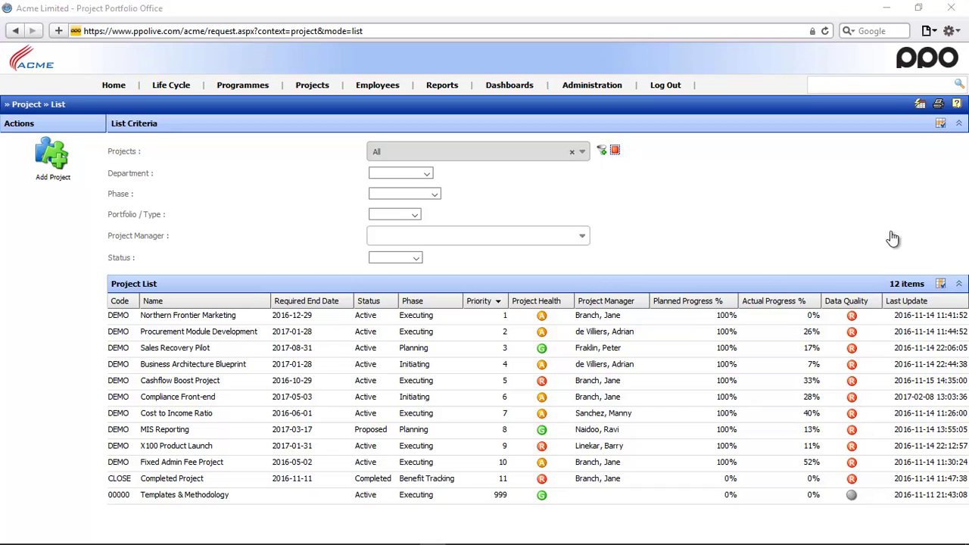
# - Display the Portfolio View dashboard for all projects, sorted by Portfolio / Type
pyautogui.click(526, 88)
pyautogui.click(492, 151)
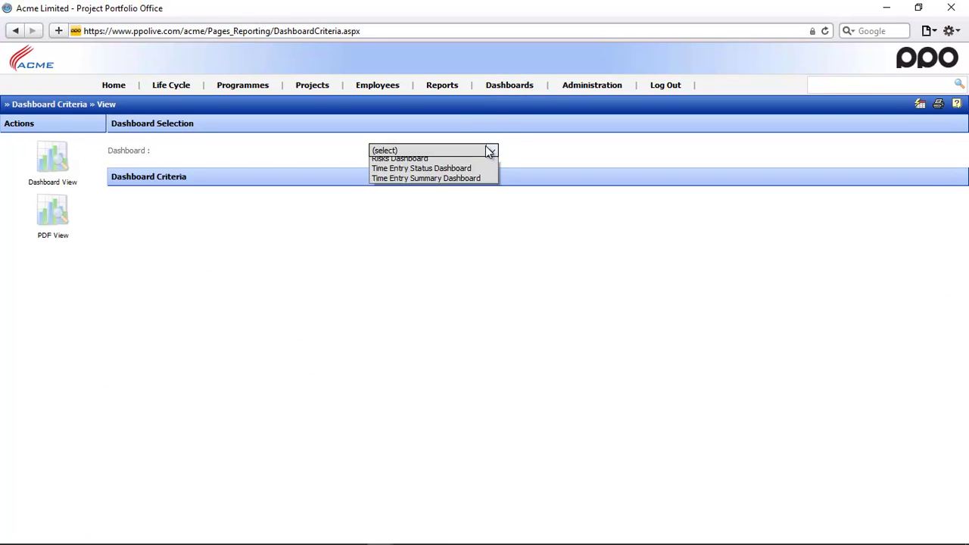
pyautogui.click(438, 272)
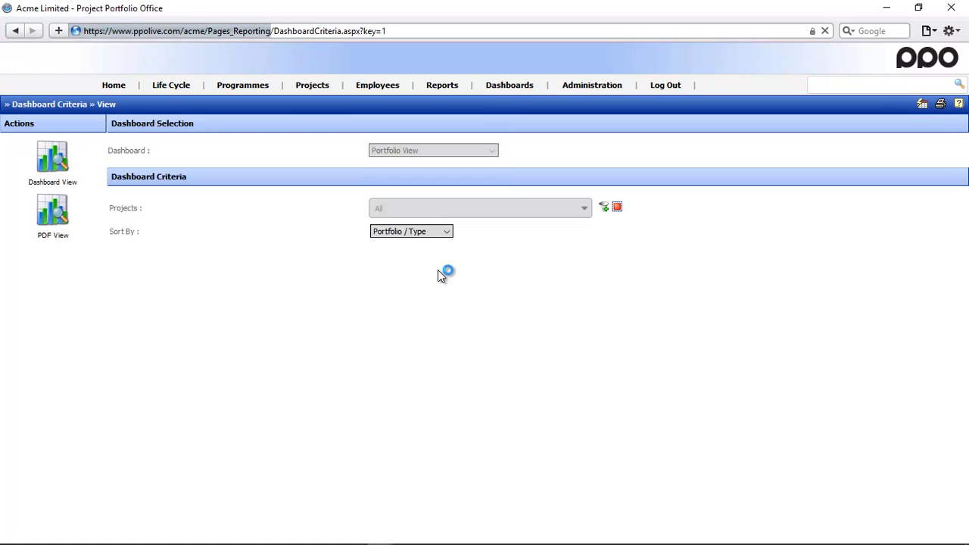
pyautogui.click(63, 161)
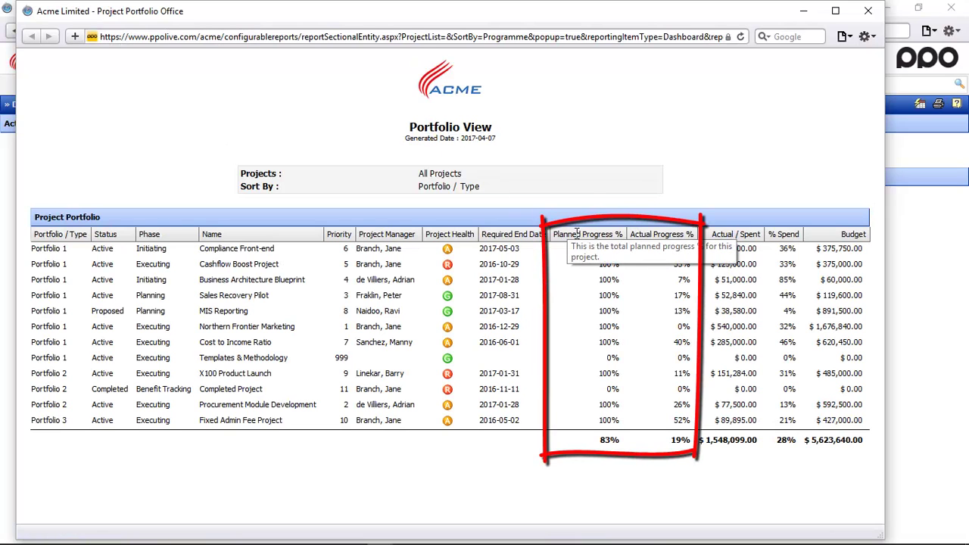
# - Generate the Tasks > Task Progress Report for the Northern Frontier Marketing project
pyautogui.click(868, 10)
pyautogui.click(444, 91)
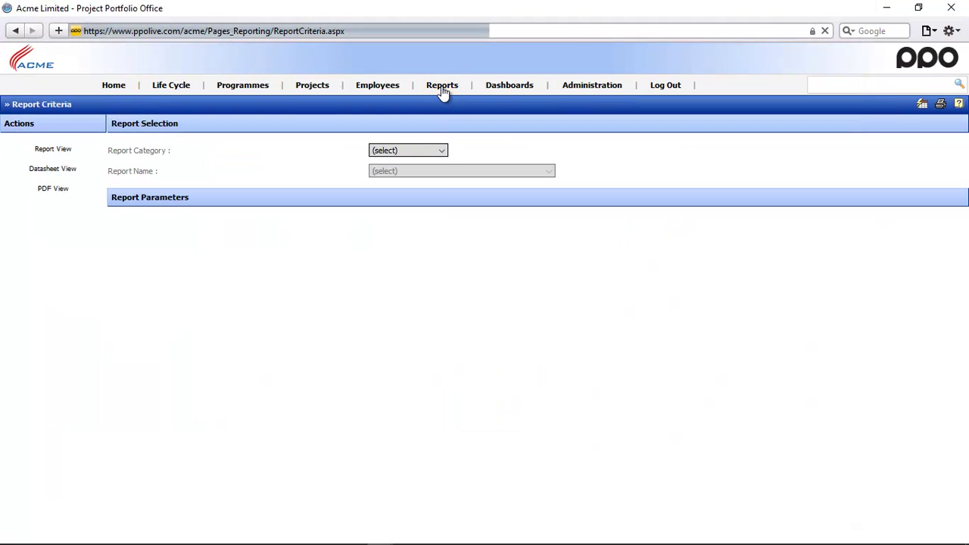
pyautogui.click(415, 150)
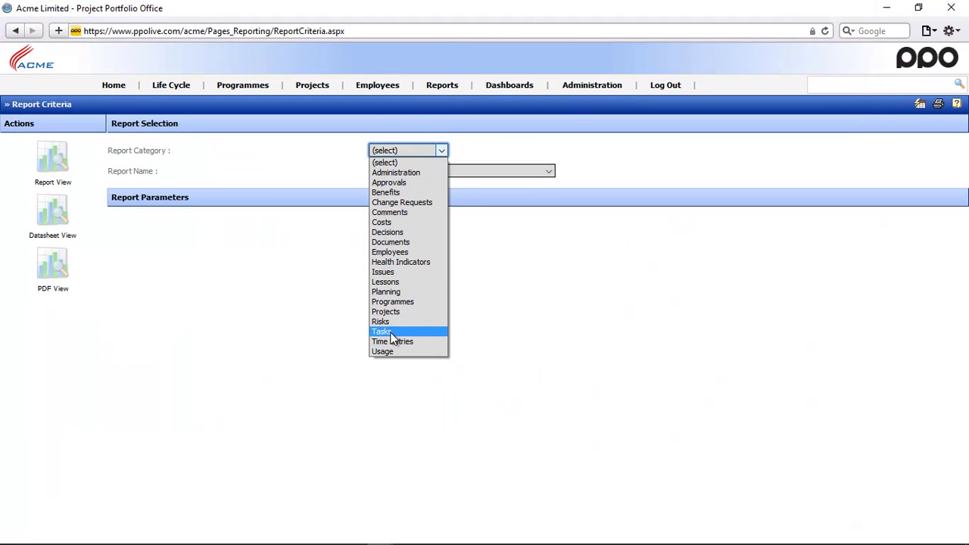
pyautogui.click(421, 333)
pyautogui.click(422, 173)
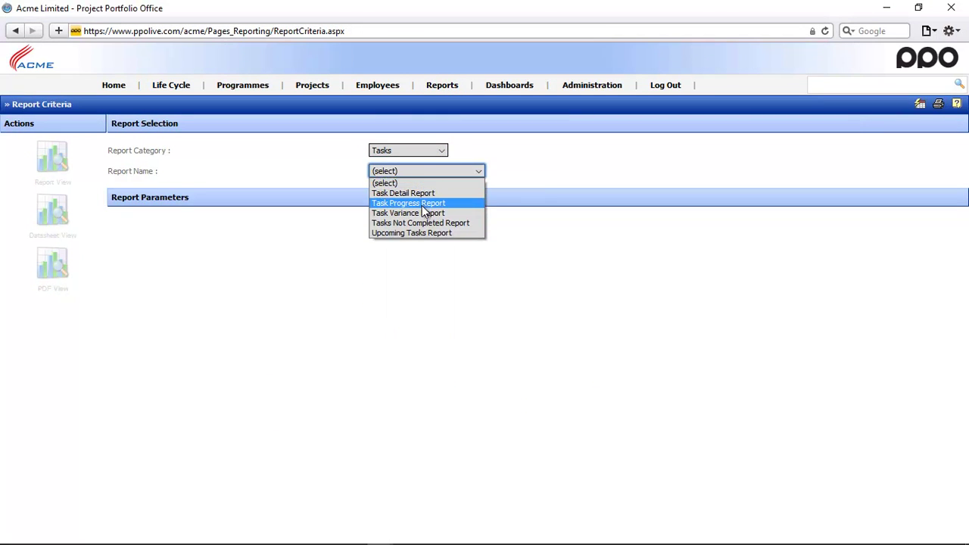
pyautogui.click(421, 205)
pyautogui.click(418, 231)
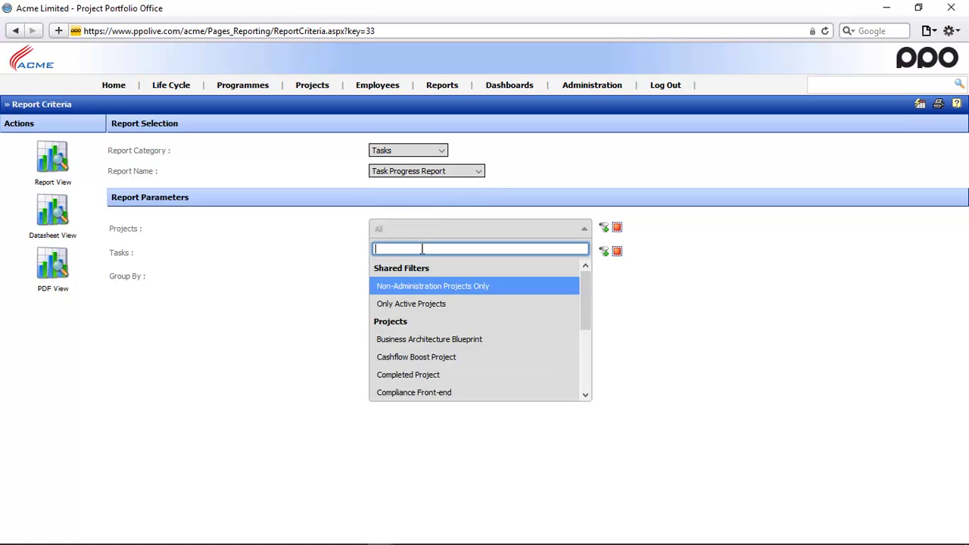
pyautogui.scroll(-3, 460, 345)
pyautogui.click(453, 323)
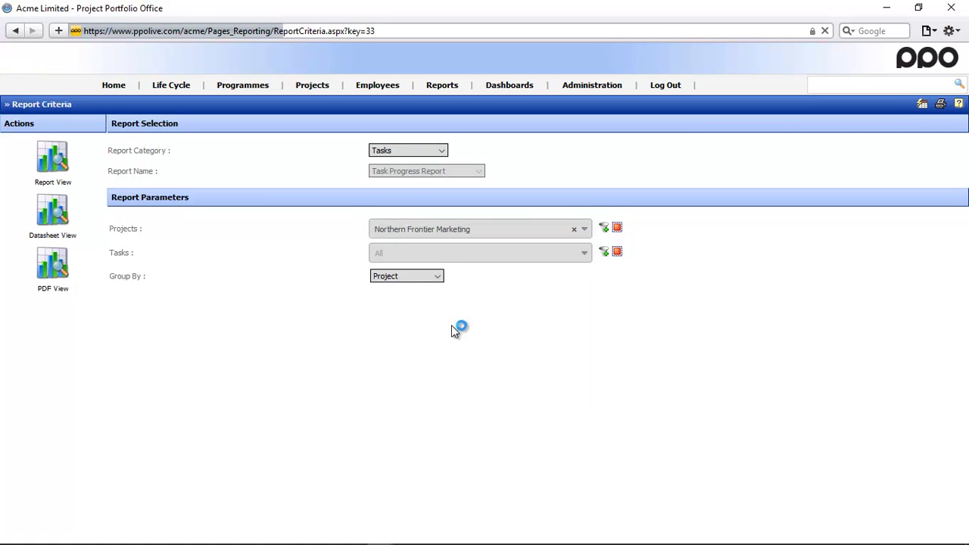
pyautogui.click(38, 149)
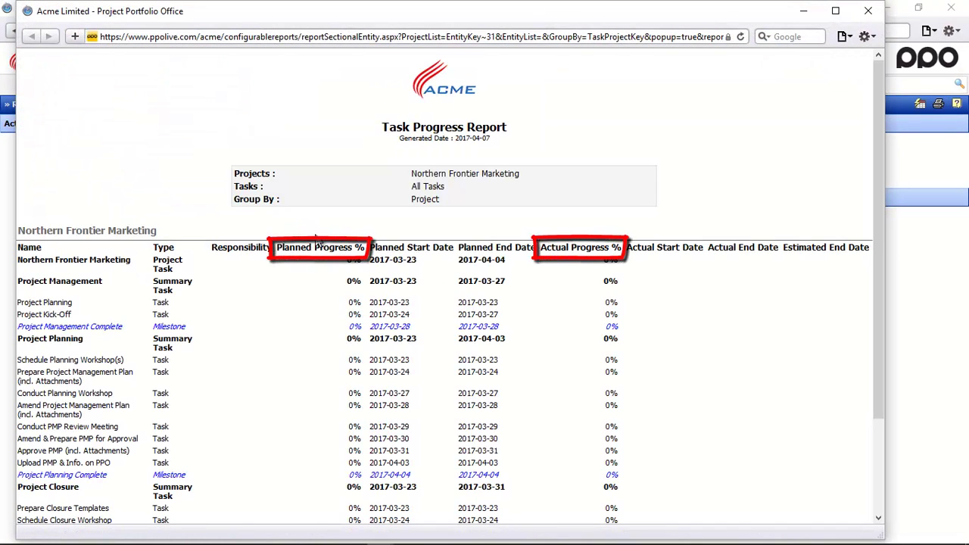
pyautogui.moveTo(318, 249)
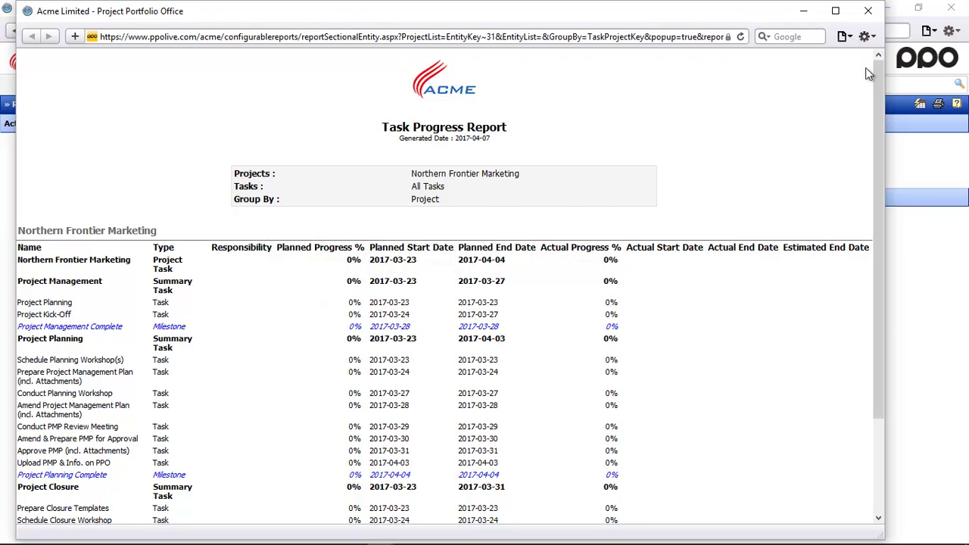
# - Search the PPO Support Portal for 'planned progress calculation'
pyautogui.click(867, 11)
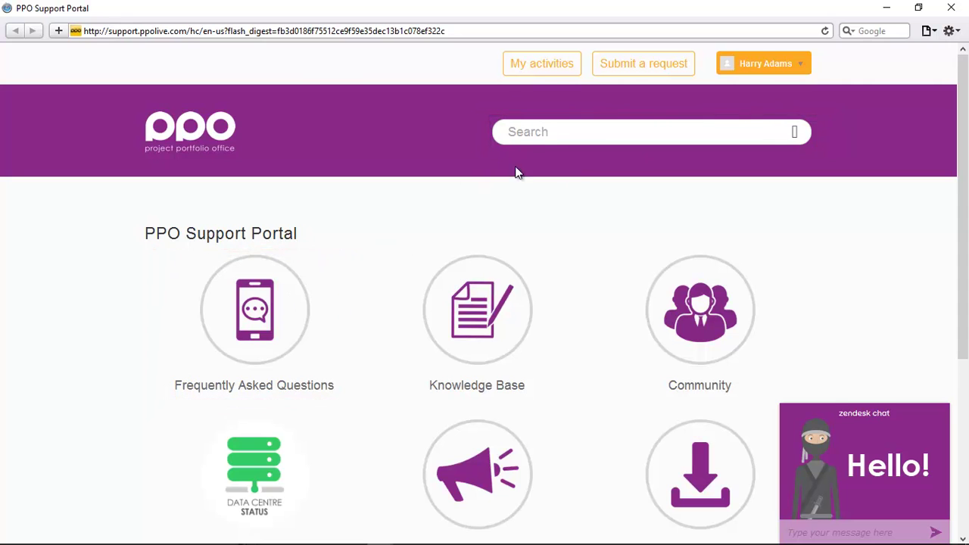
pyautogui.click(536, 125)
pyautogui.write('planned progress calculation')
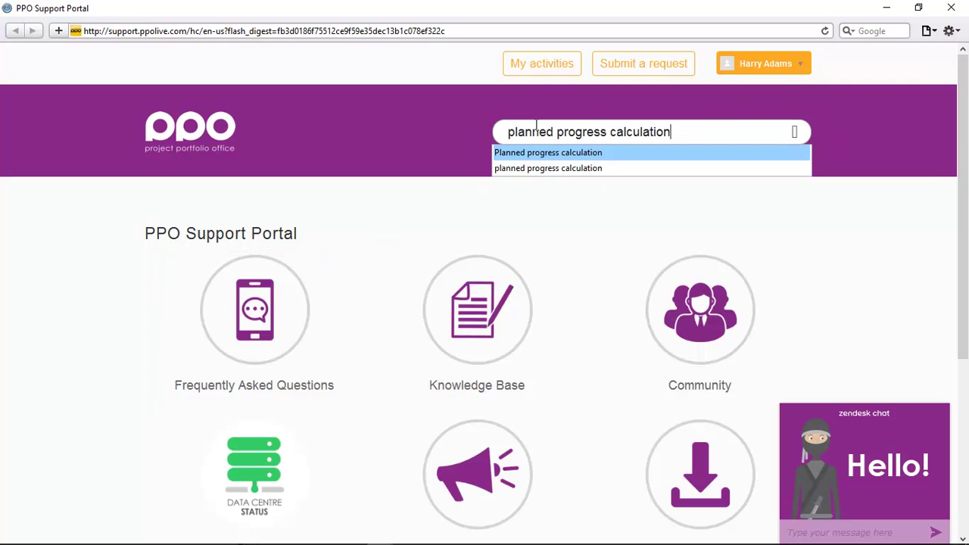
pyautogui.click(685, 137)
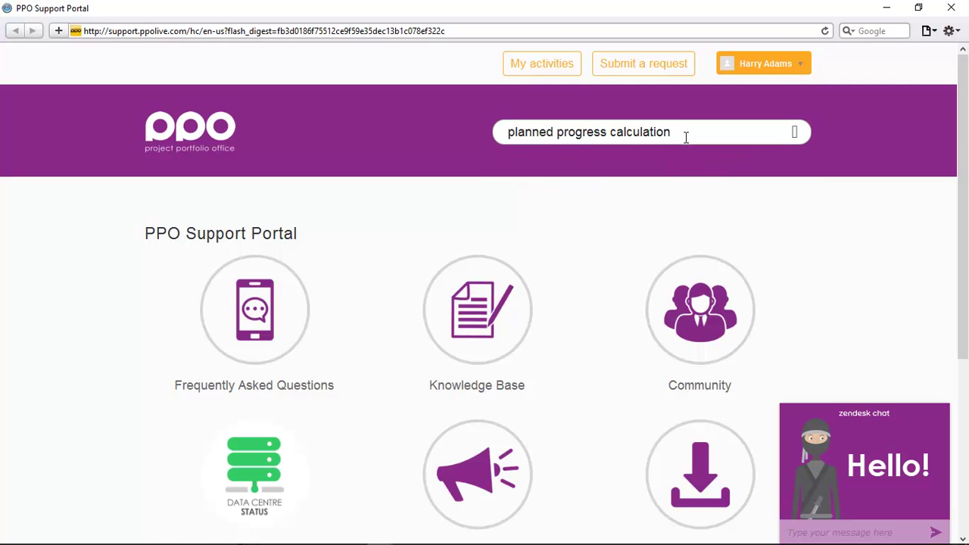
pyautogui.press('Return')
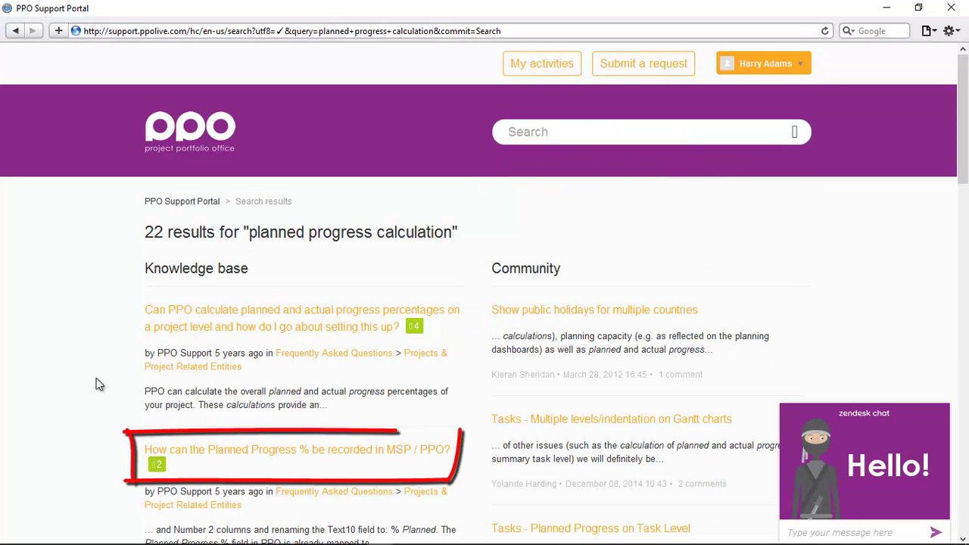
# - Open the result 'How can the Planned Progress % be recorded in MSP / PPO?'
pyautogui.click(151, 460)
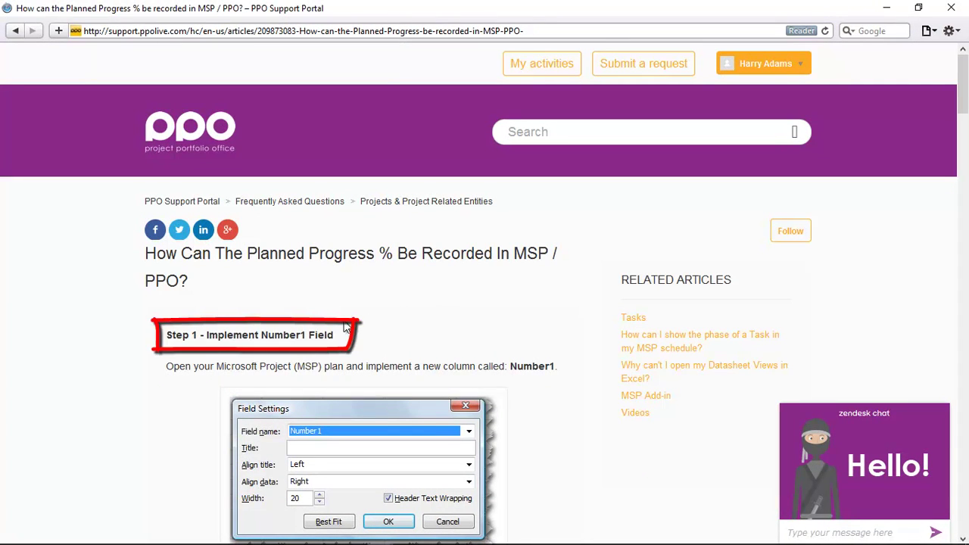
# - Copy the Step 1 formula ProjDurValue([Duration]) from the article
pyautogui.scroll(-5, 349, 325)
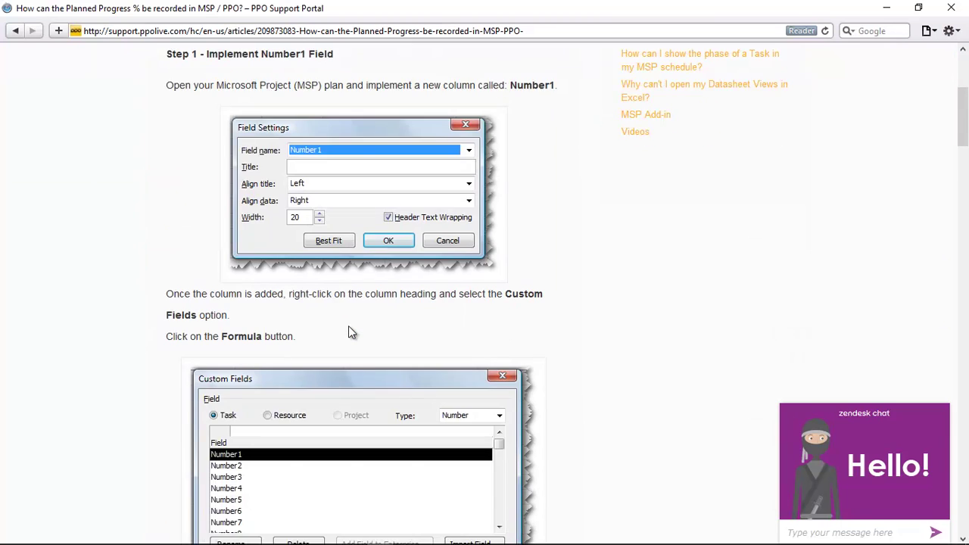
pyautogui.scroll(-6, 348, 328)
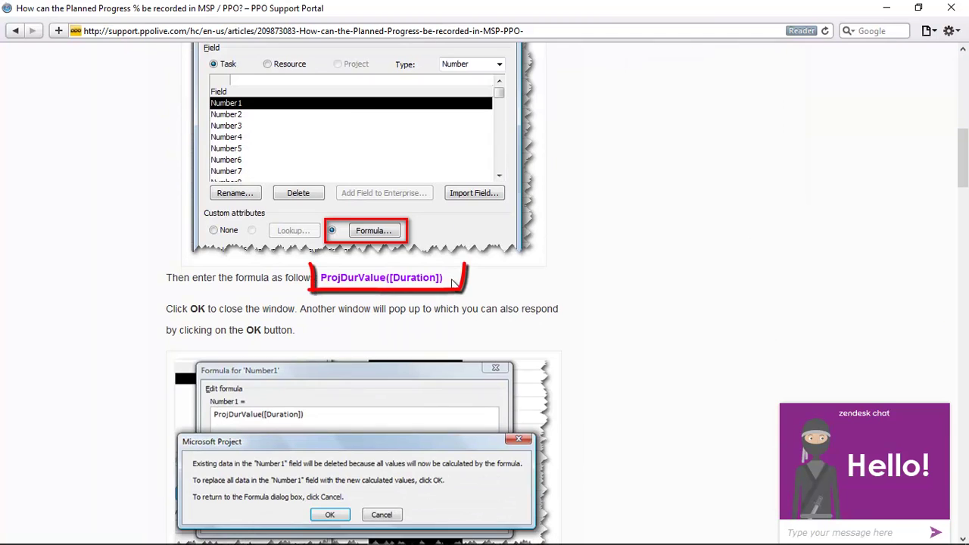
pyautogui.moveTo(444, 278); pyautogui.dragTo(321, 279)
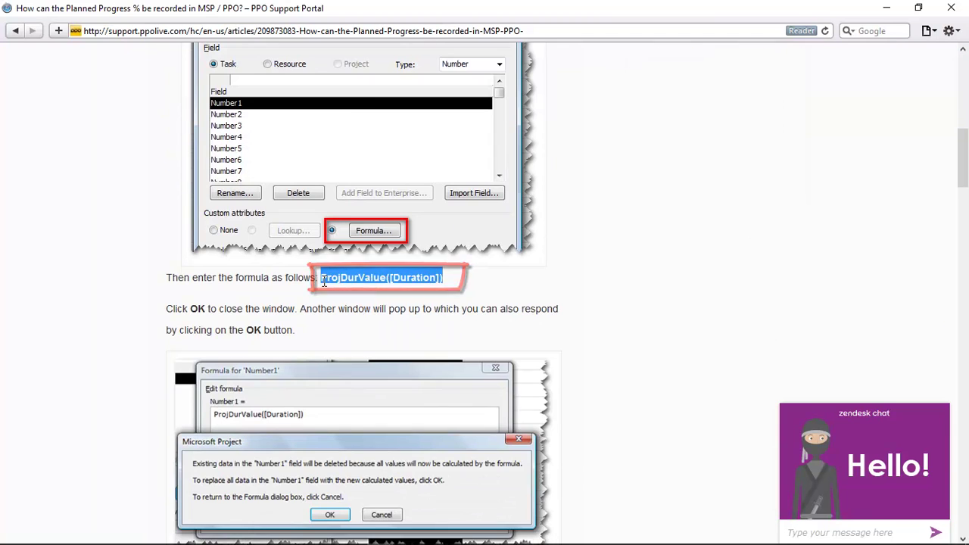
pyautogui.rightClick(333, 277)
pyautogui.click(358, 305)
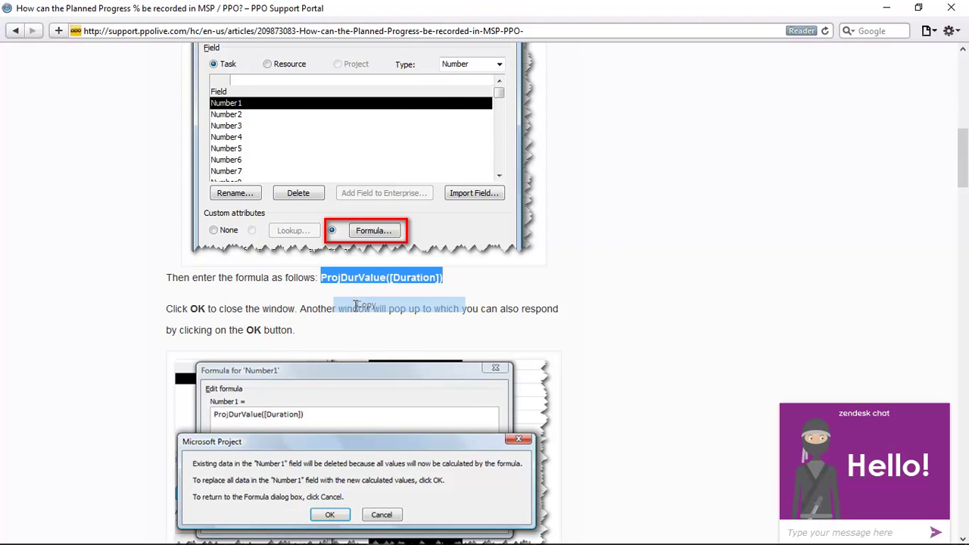
pyautogui.scroll(-3, 366, 323)
pyautogui.scroll(-2, 366, 323)
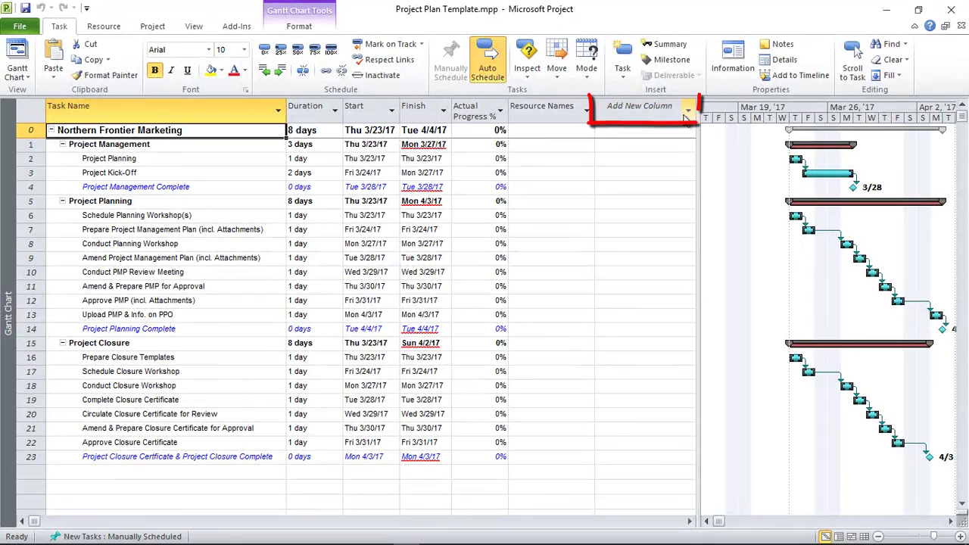
# - Add a Number1 column to the Gantt task table
pyautogui.click(645, 108)
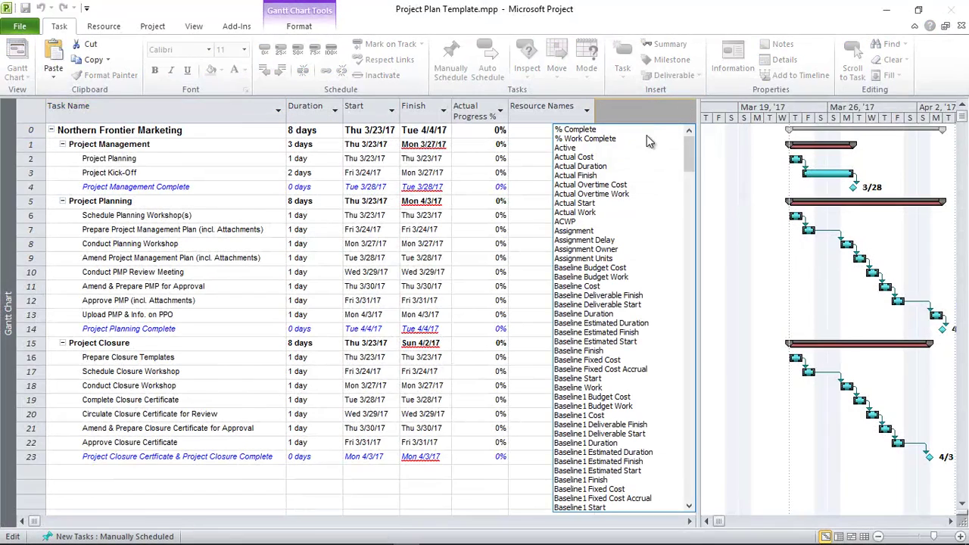
pyautogui.write('Number1')
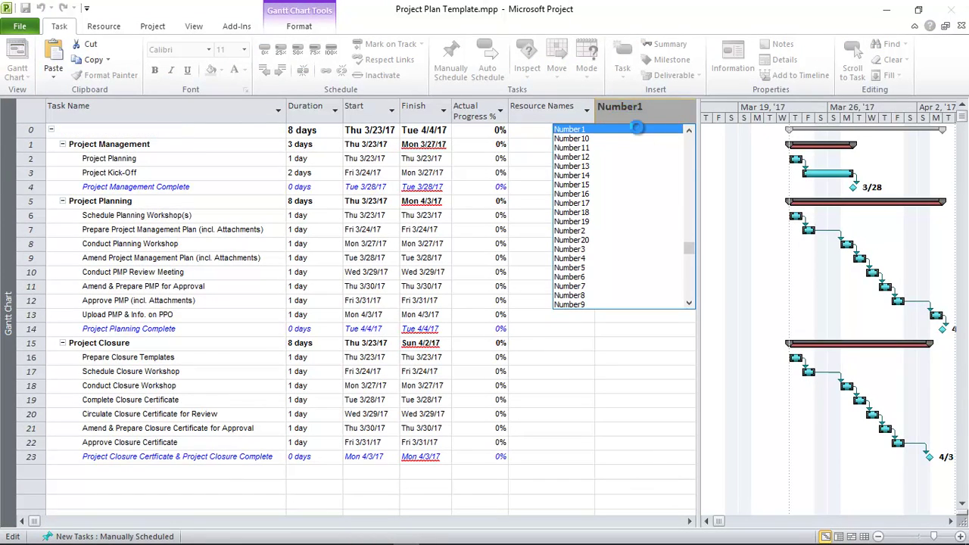
pyautogui.press('Return')
# - Give Number1 the formula ProjDurValue([Duration]) with a Sum rollup on summary rows
pyautogui.rightClick(628, 106)
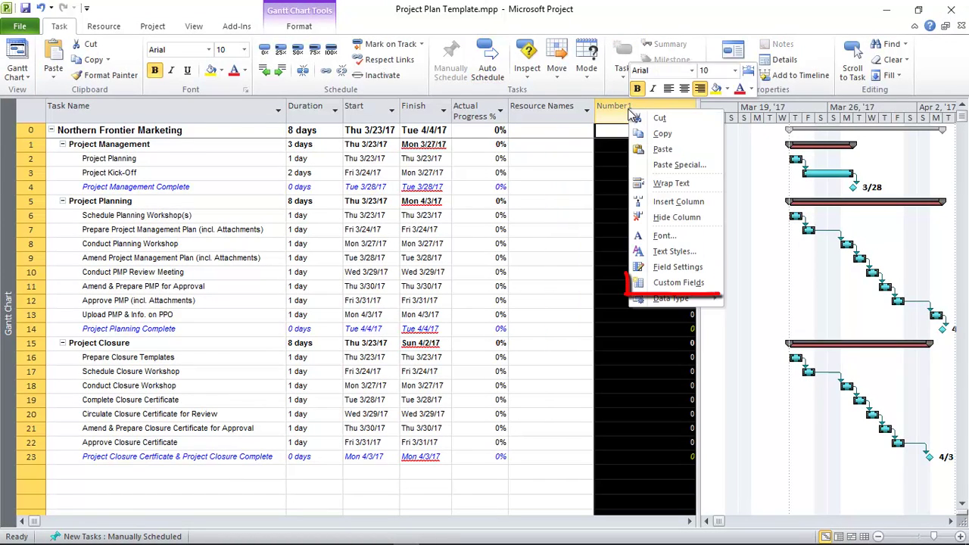
pyautogui.click(677, 281)
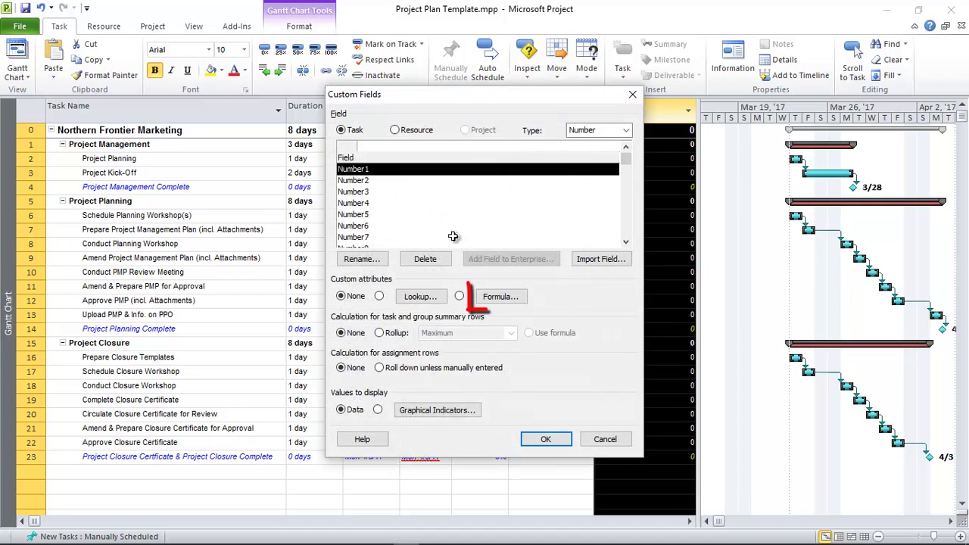
pyautogui.click(498, 297)
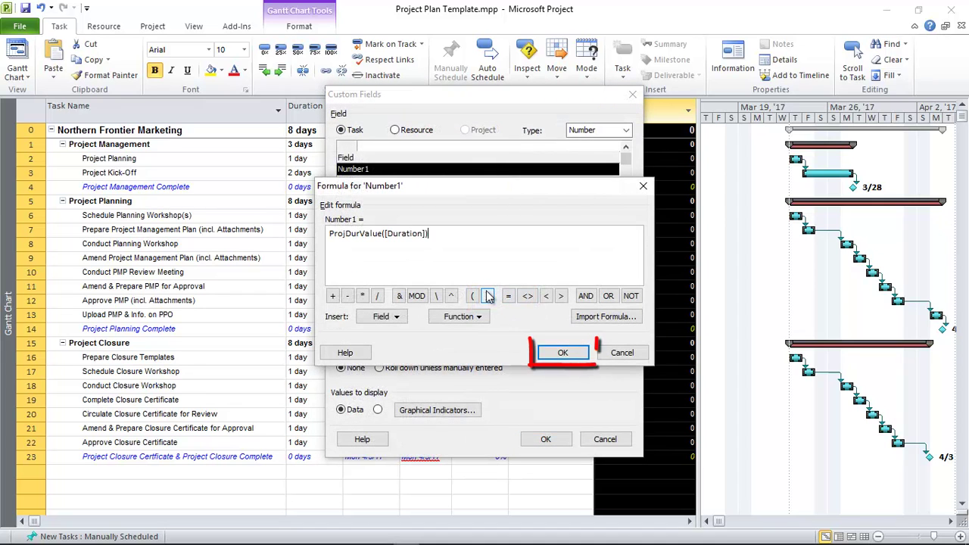
pyautogui.click(561, 353)
pyautogui.click(456, 327)
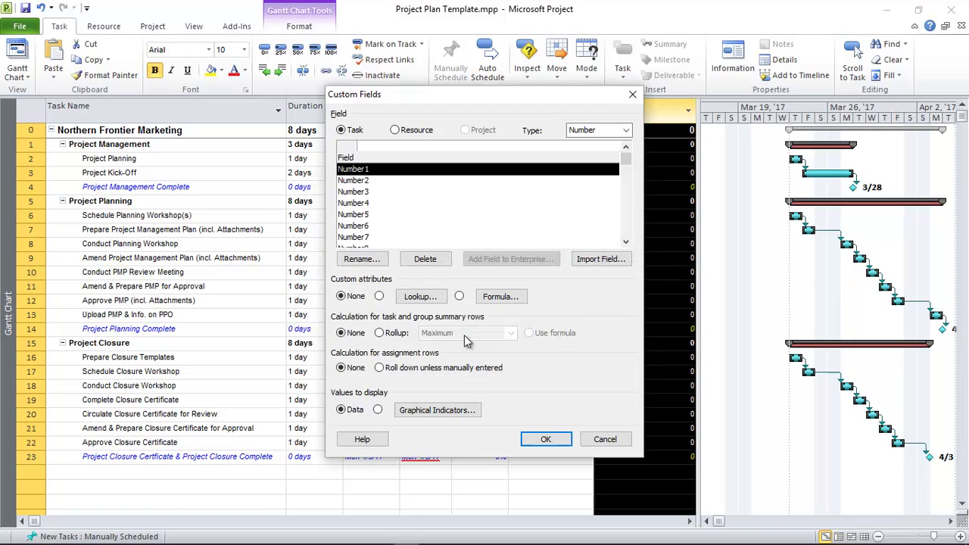
pyautogui.click(380, 335)
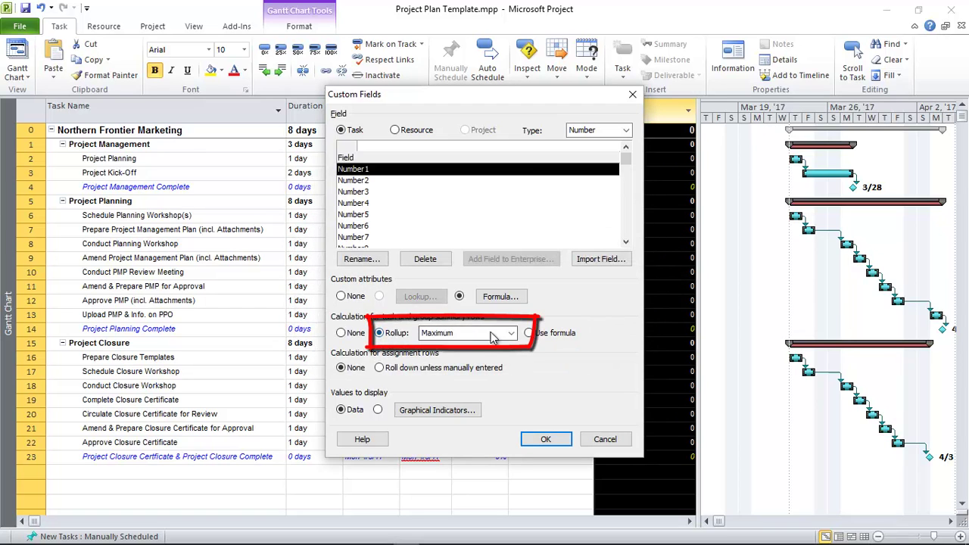
pyautogui.click(511, 334)
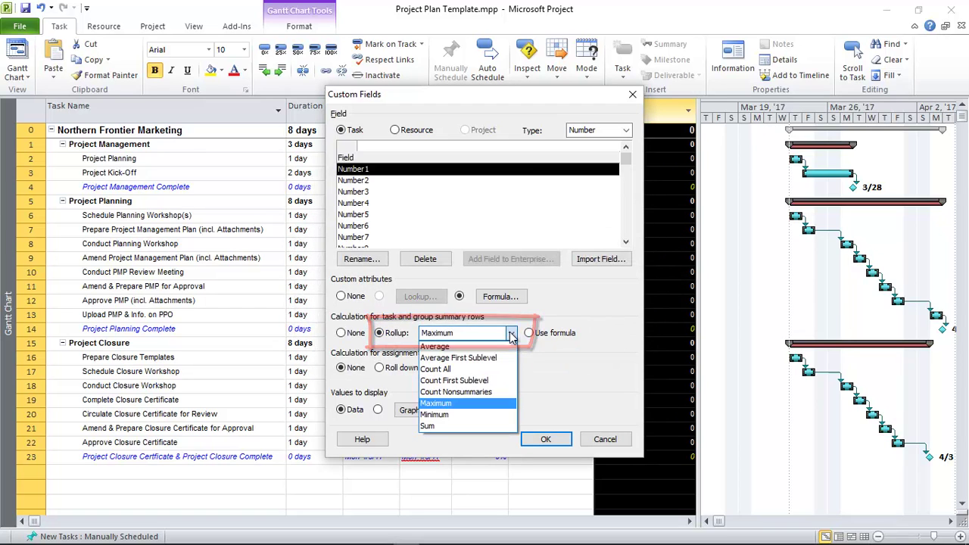
pyautogui.click(485, 425)
pyautogui.click(546, 440)
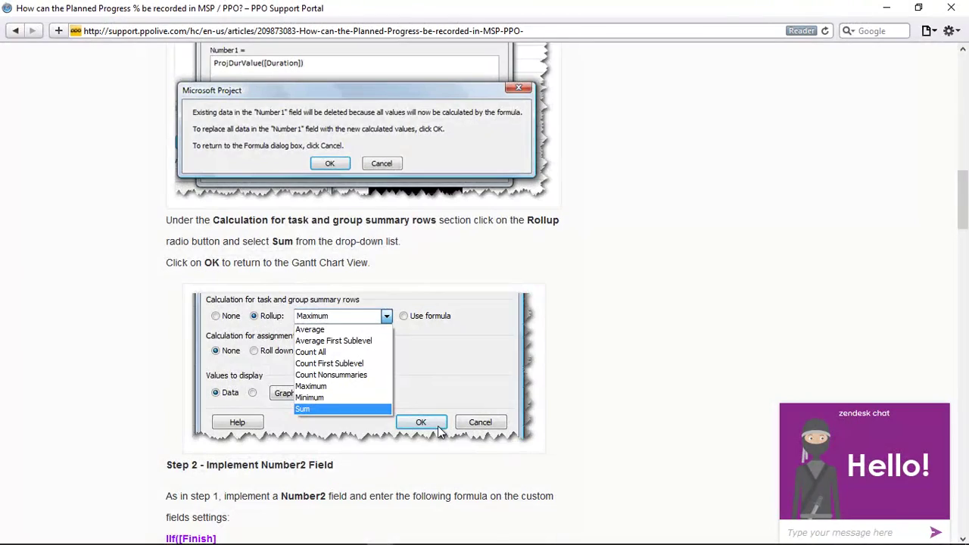
# - Copy the Step 2 Number2 formula from the support article
pyautogui.scroll(-6, 438, 426)
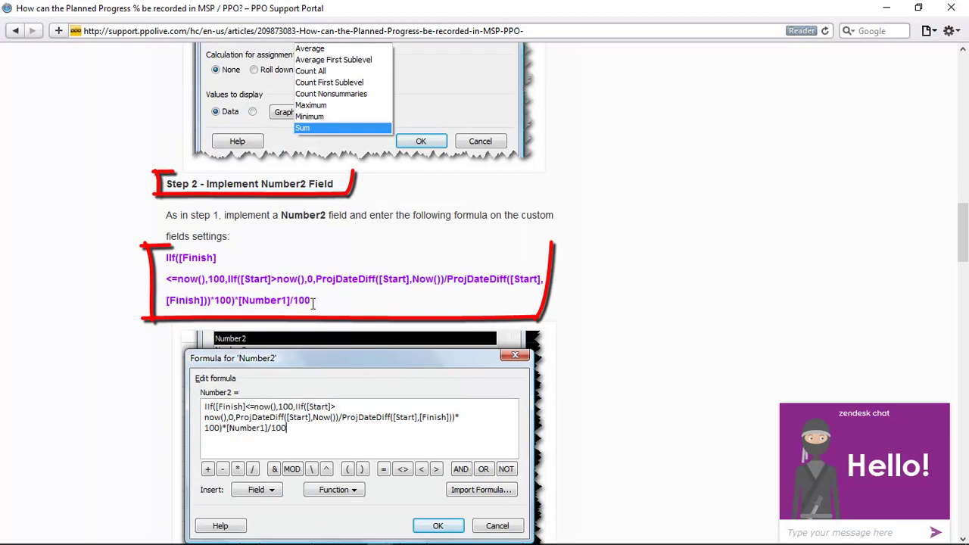
pyautogui.moveTo(311, 300); pyautogui.dragTo(166, 258)
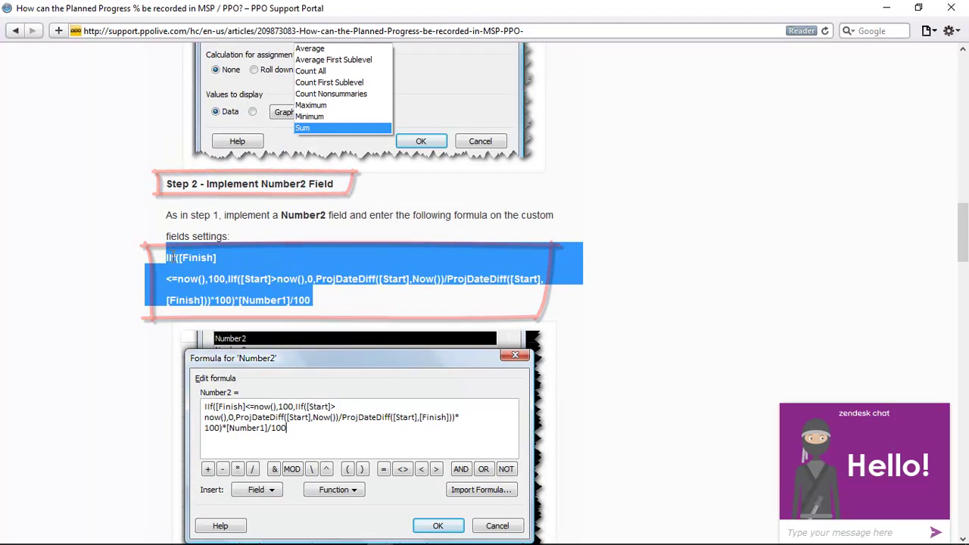
pyautogui.rightClick(178, 256)
pyautogui.click(198, 284)
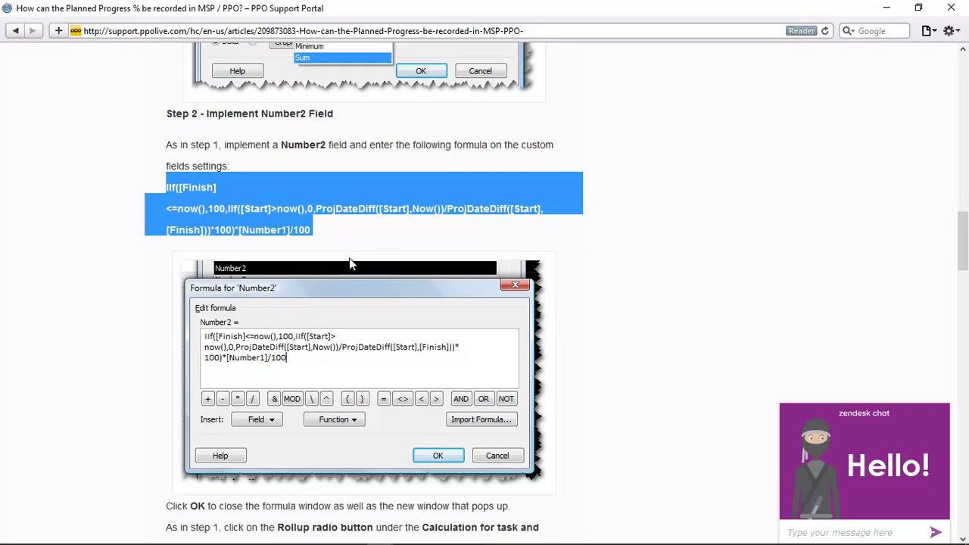
pyautogui.scroll(-5, 349, 264)
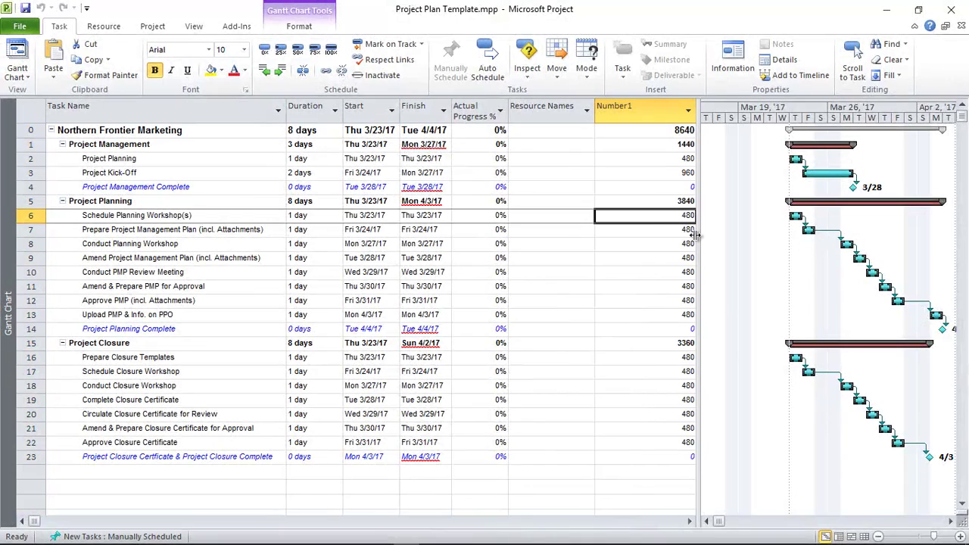
# - Add a Number2 column to the task table
pyautogui.moveTo(695, 236); pyautogui.dragTo(777, 243)
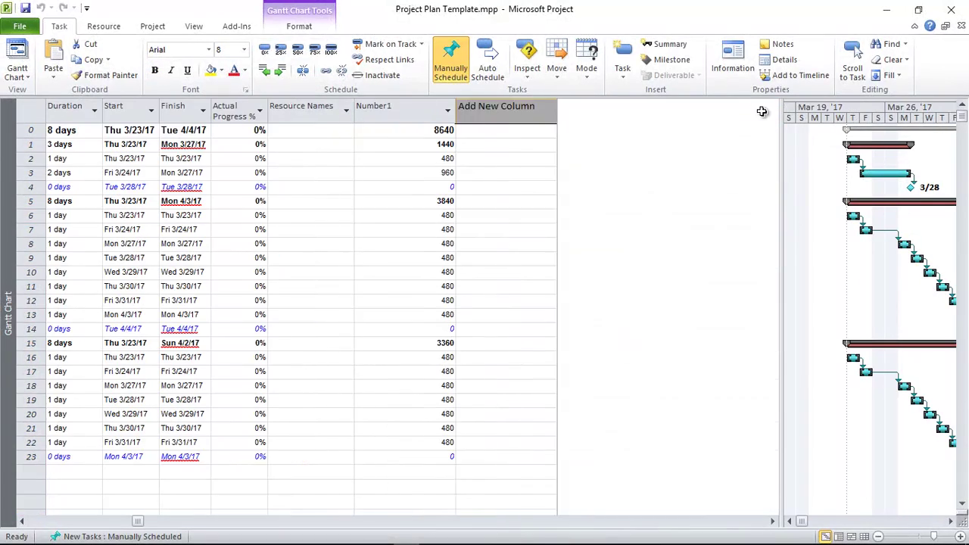
pyautogui.write('number1')
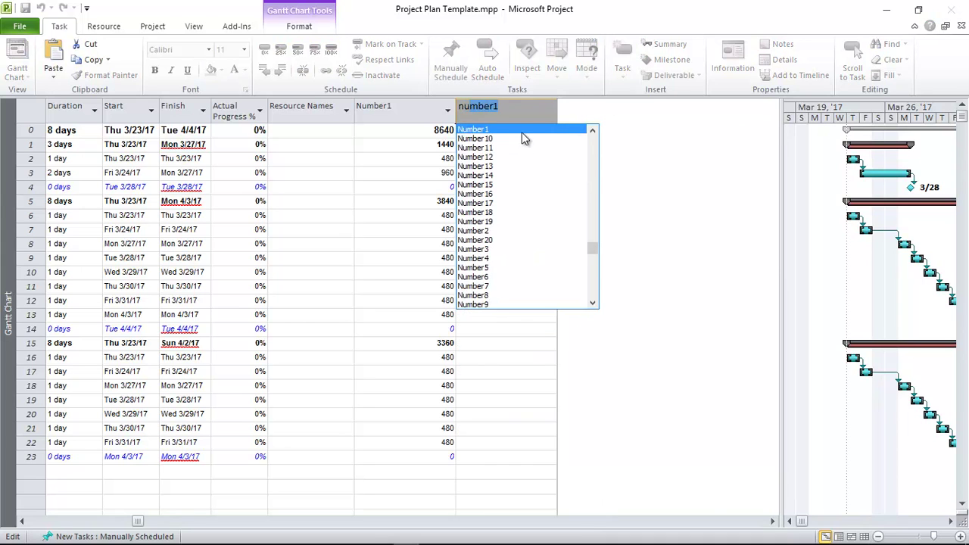
pyautogui.press('Return')
# - Paste the copied formula into Number2 and set its summary rollup to Sum
pyautogui.rightClick(506, 108)
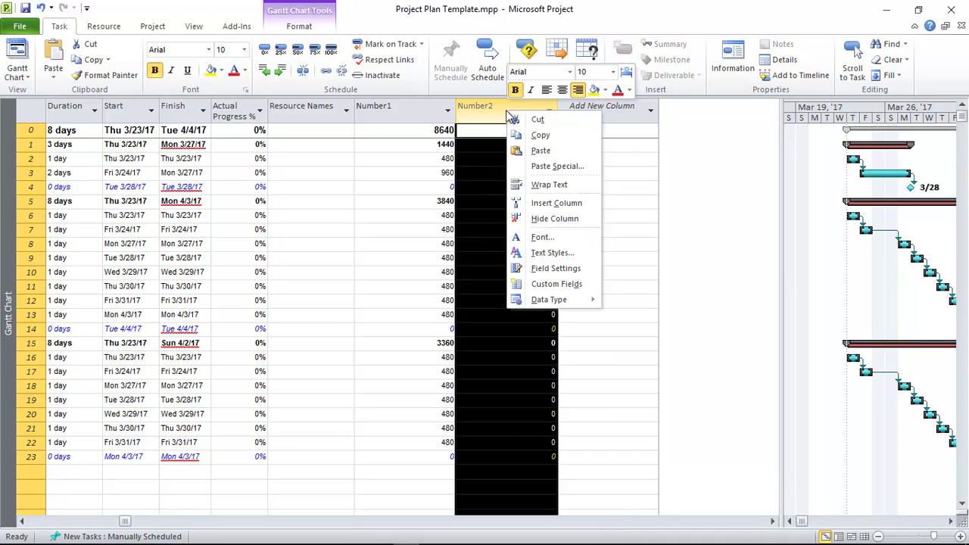
pyautogui.click(557, 285)
pyautogui.click(442, 296)
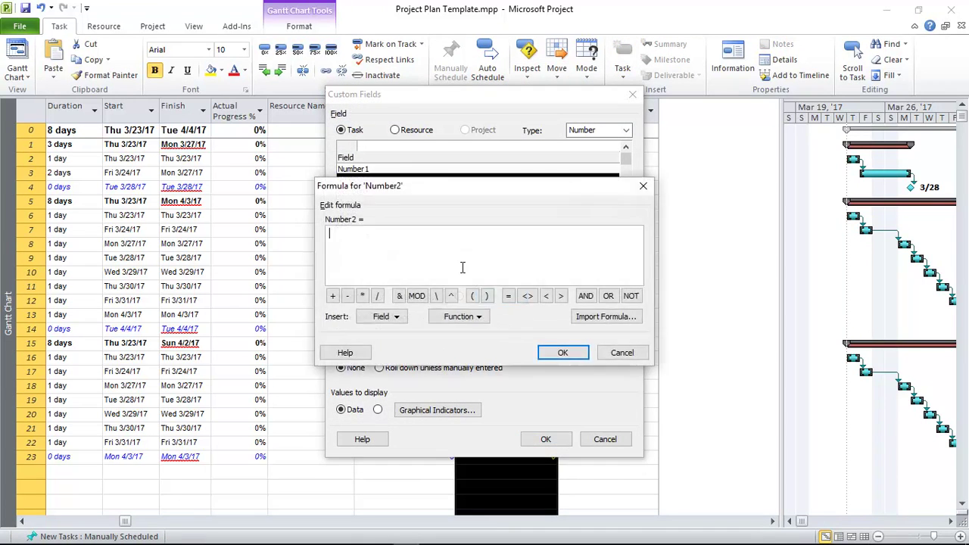
pyautogui.hotkey('ctrl', 'v')
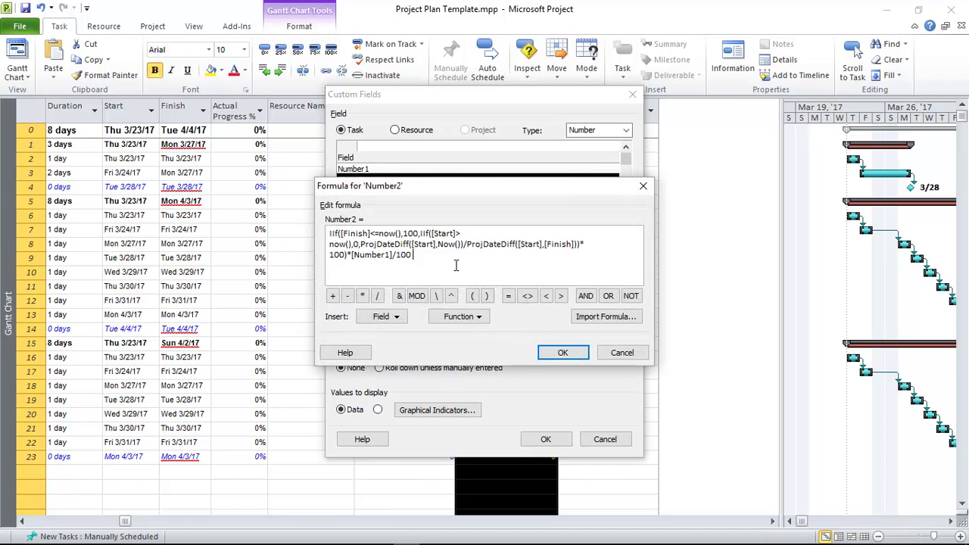
pyautogui.click(567, 356)
pyautogui.click(460, 327)
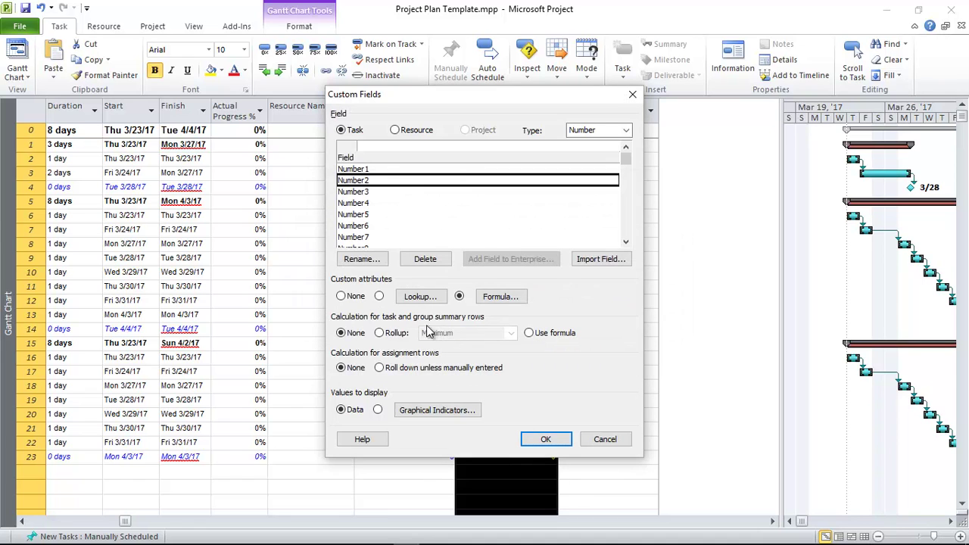
pyautogui.click(379, 332)
pyautogui.click(512, 333)
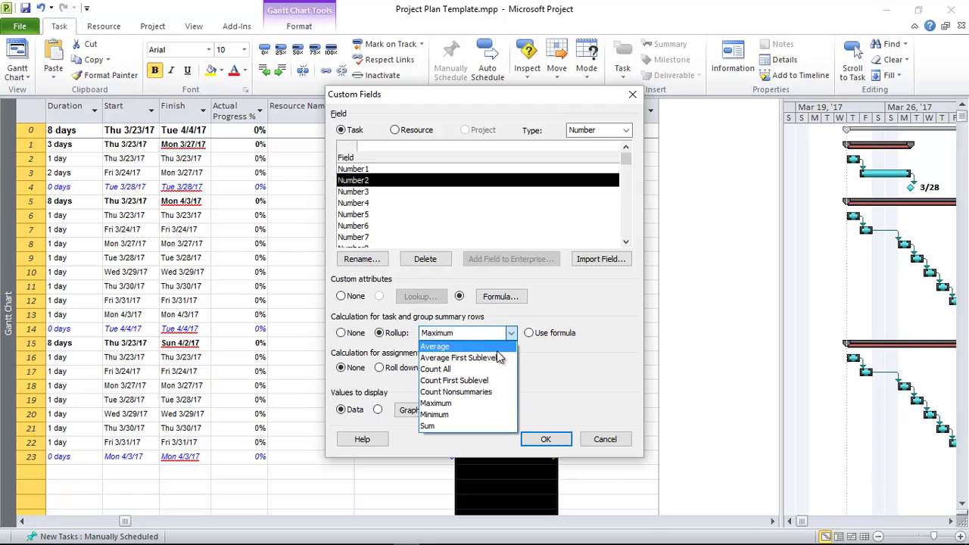
pyautogui.click(468, 425)
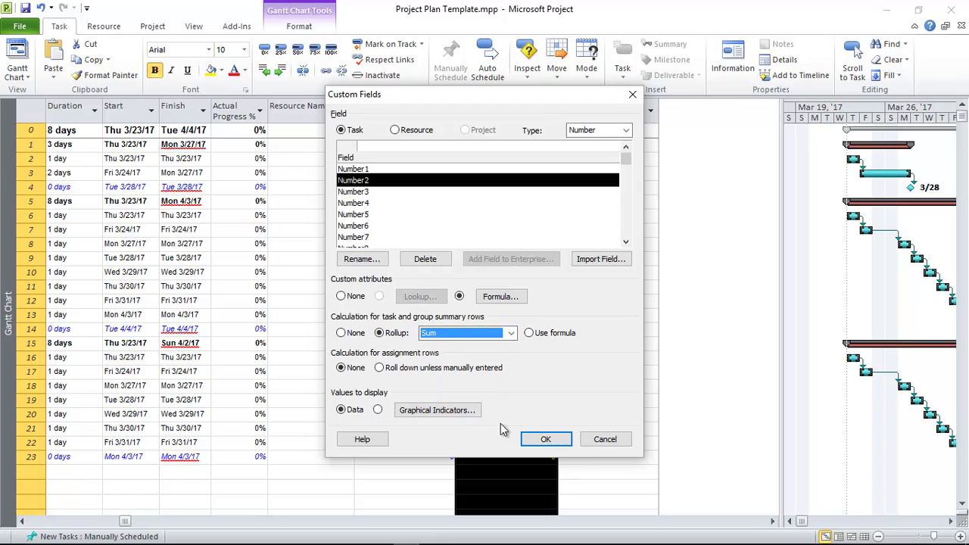
pyautogui.click(545, 439)
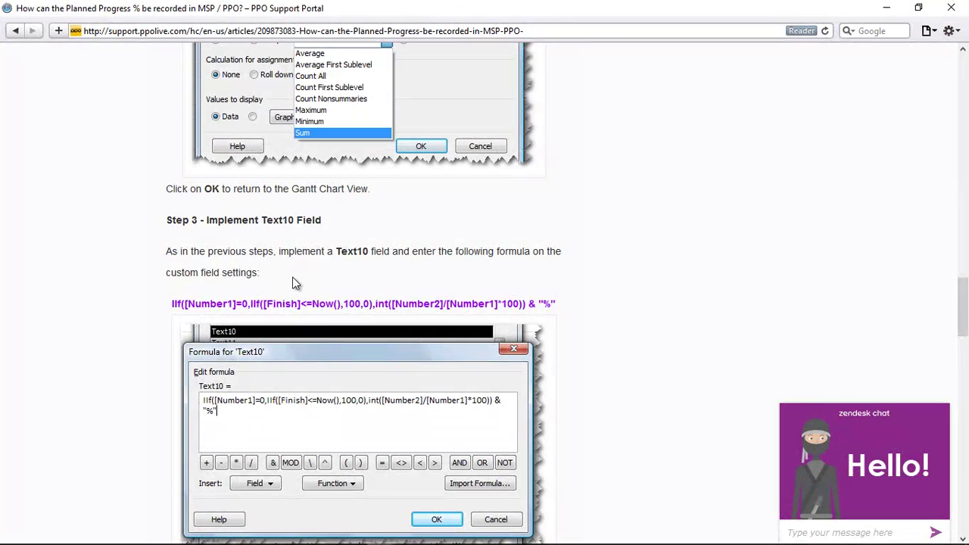
# - Copy the Step 3 Text10 formula from the article and scroll to Step 4
pyautogui.scroll(-2, 295, 283)
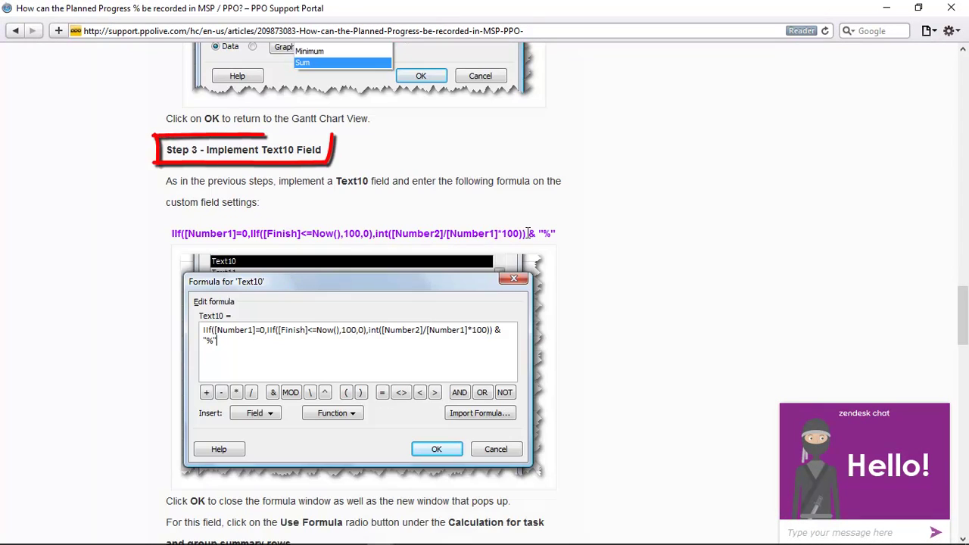
pyautogui.moveTo(564, 236); pyautogui.dragTo(172, 235)
pyautogui.rightClick(180, 237)
pyautogui.click(219, 265)
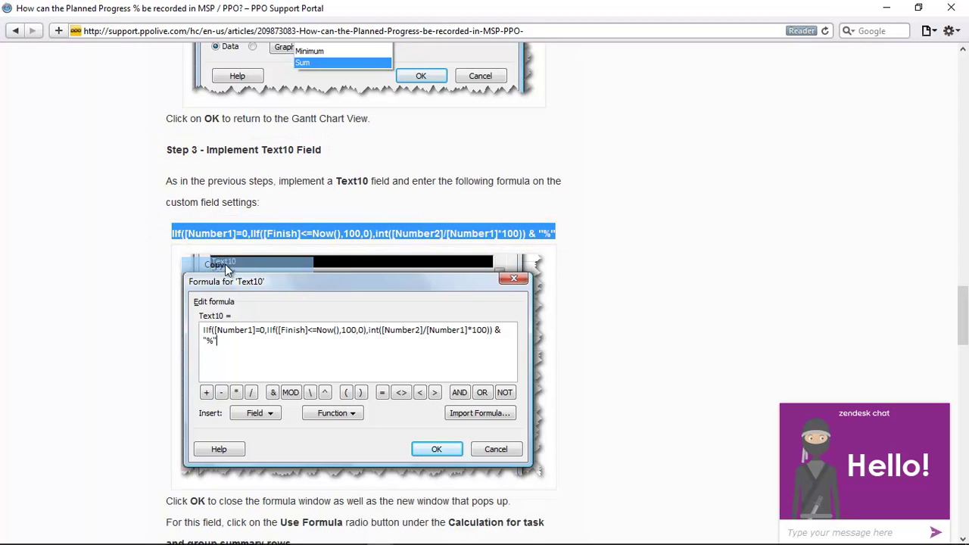
pyautogui.scroll(-3, 348, 296)
pyautogui.scroll(-2, 350, 300)
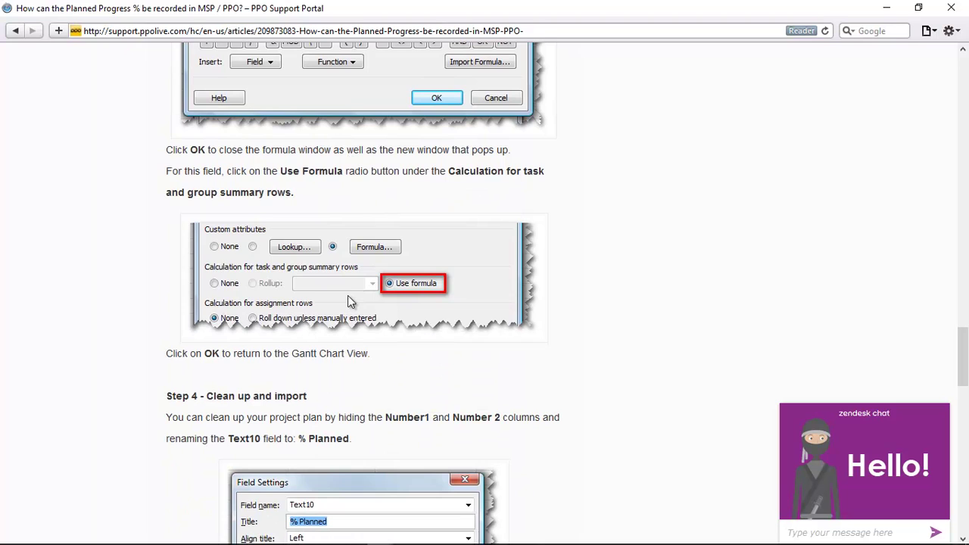
pyautogui.scroll(-1, 348, 297)
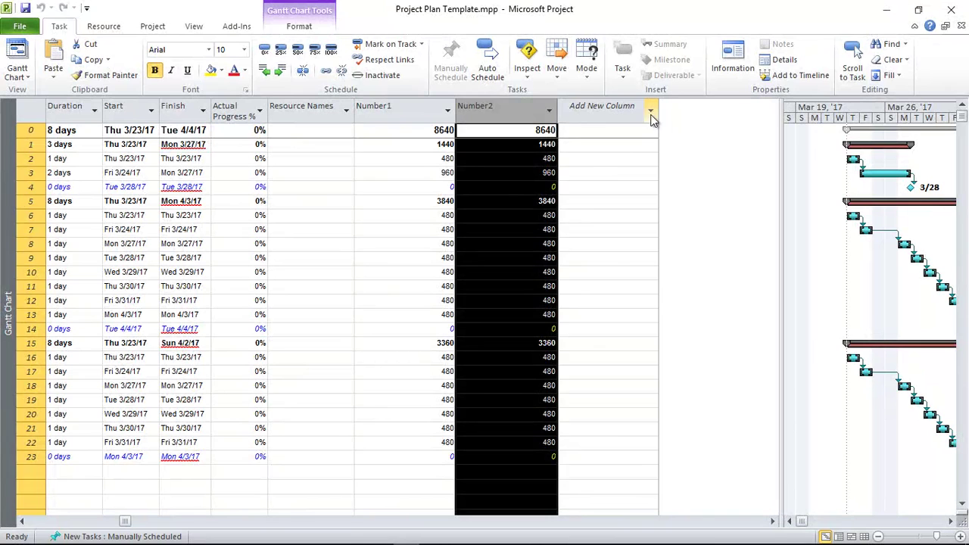
# - Add a Text10 column to the task table
pyautogui.click(650, 112)
pyautogui.write('task')
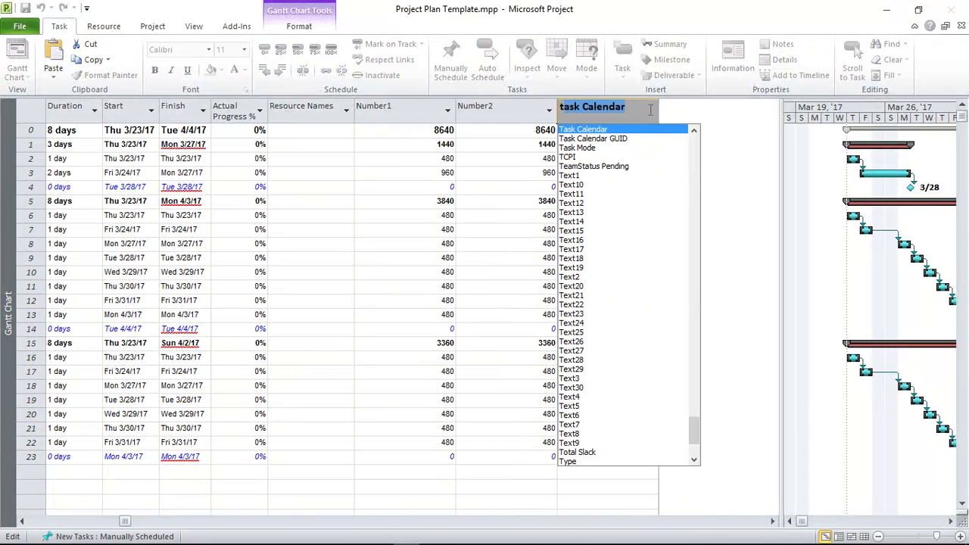
pyautogui.write('text10')
pyautogui.press('Return')
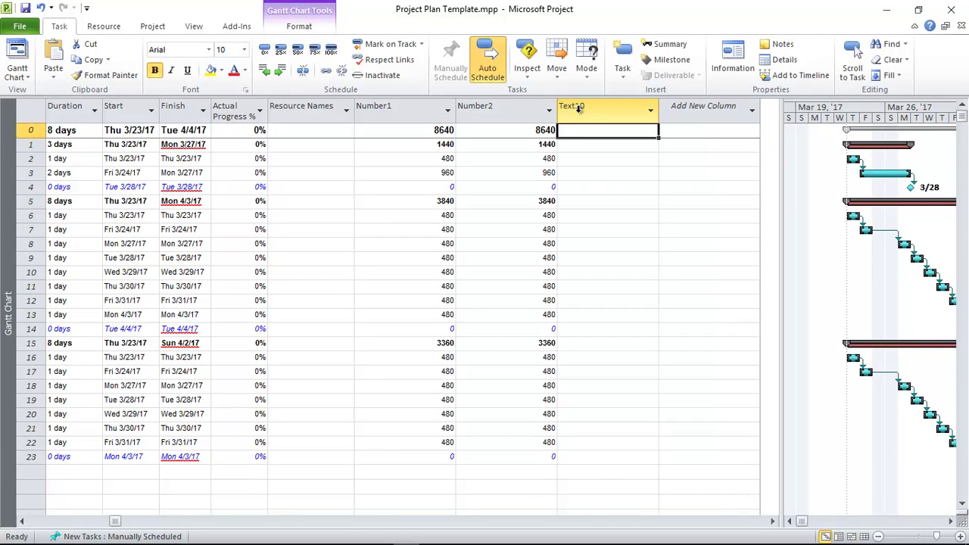
# - Paste the copied formula into Text10 and make summary rows use the formula
pyautogui.rightClick(580, 112)
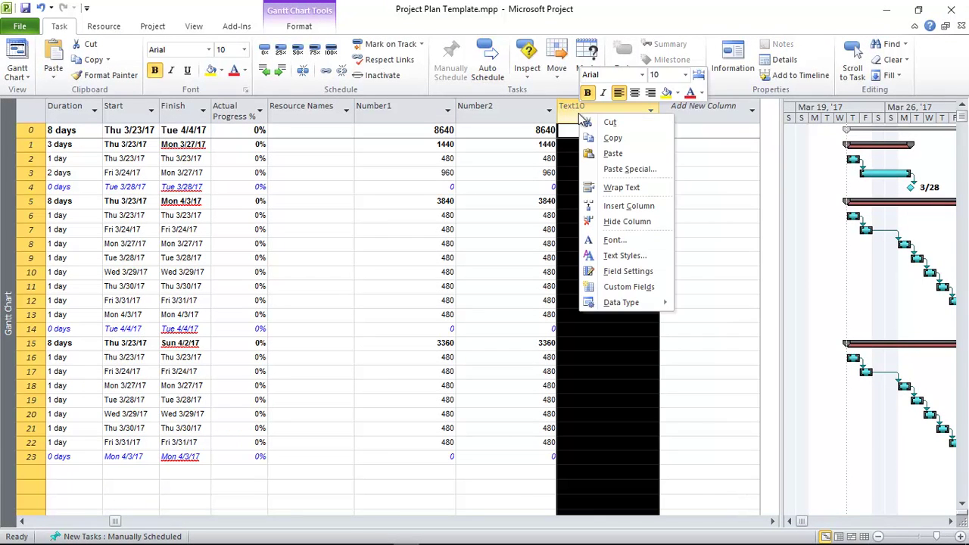
pyautogui.click(630, 286)
pyautogui.click(498, 300)
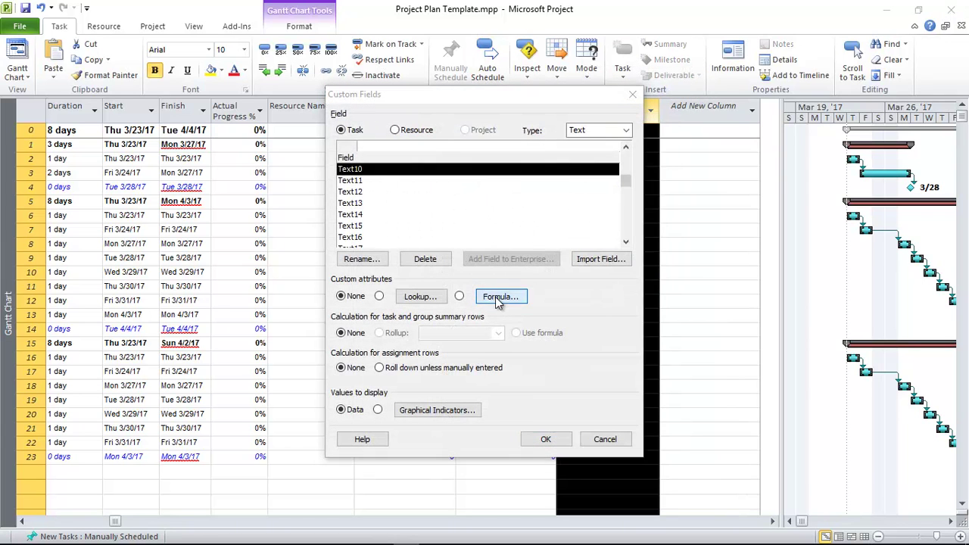
pyautogui.hotkey('ctrl', 'v')
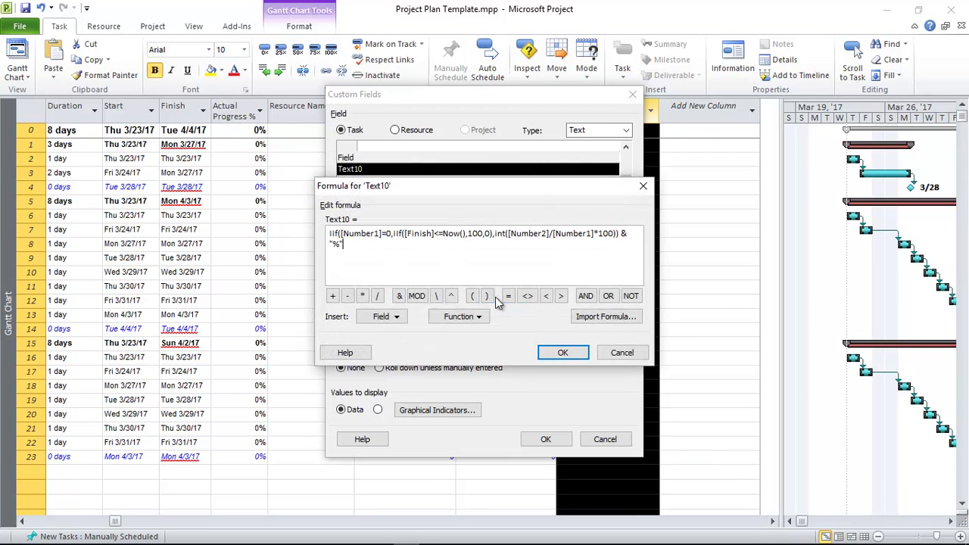
pyautogui.click(563, 352)
pyautogui.click(458, 328)
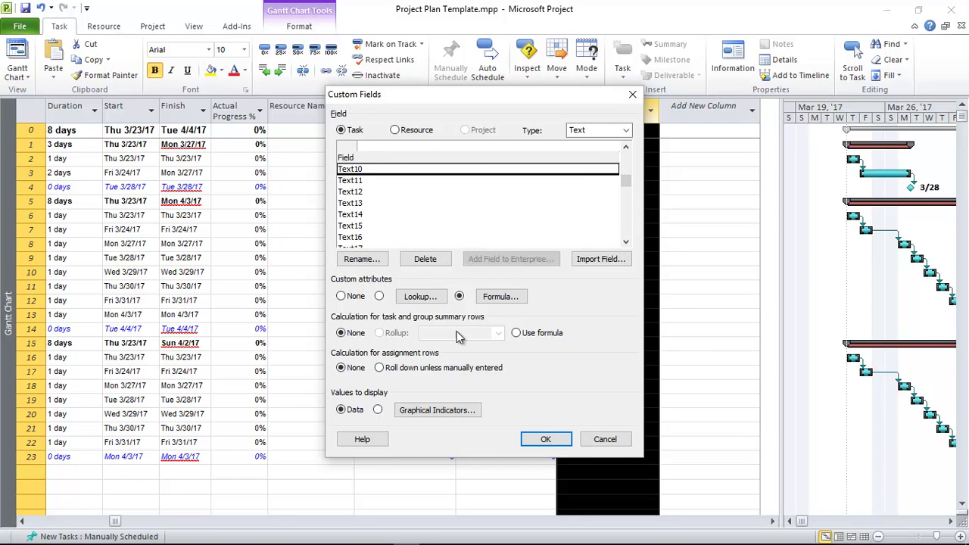
pyautogui.click(516, 334)
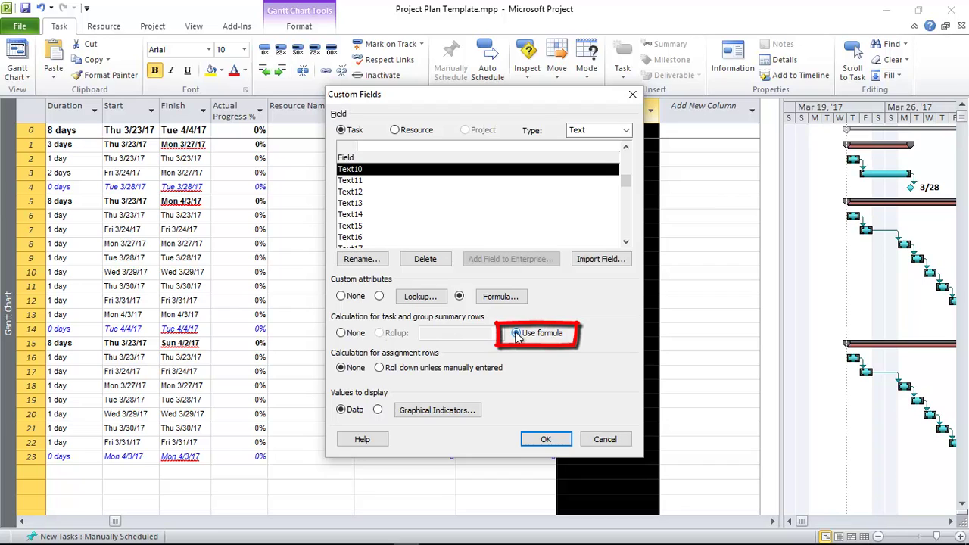
pyautogui.click(545, 439)
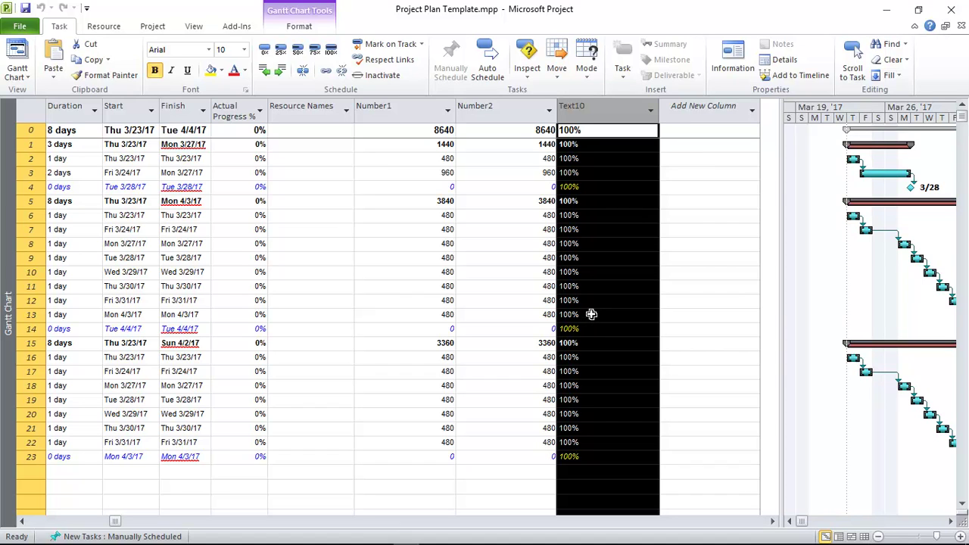
# - Hide the Number1 and Number2 helper columns
pyautogui.click(591, 315)
pyautogui.moveTo(415, 108); pyautogui.dragTo(475, 108)
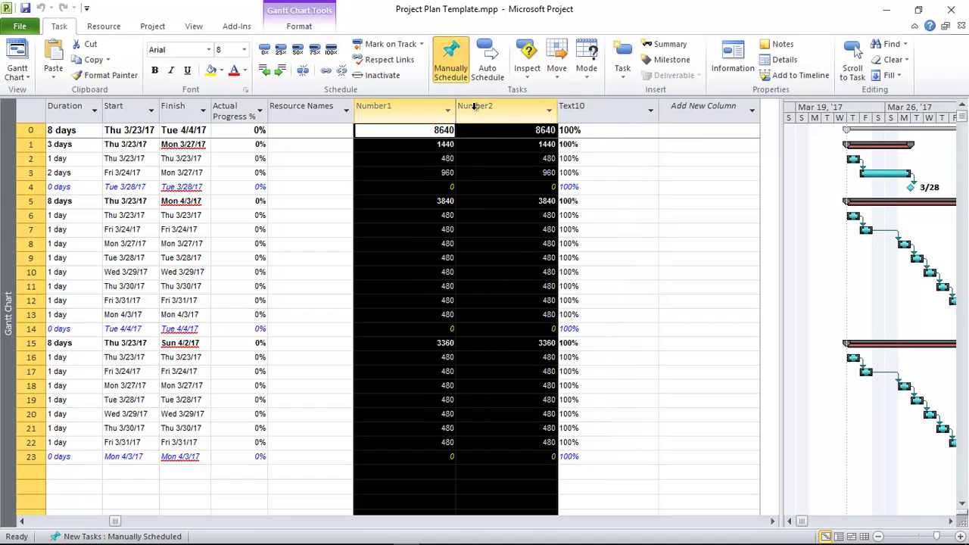
pyautogui.rightClick(485, 107)
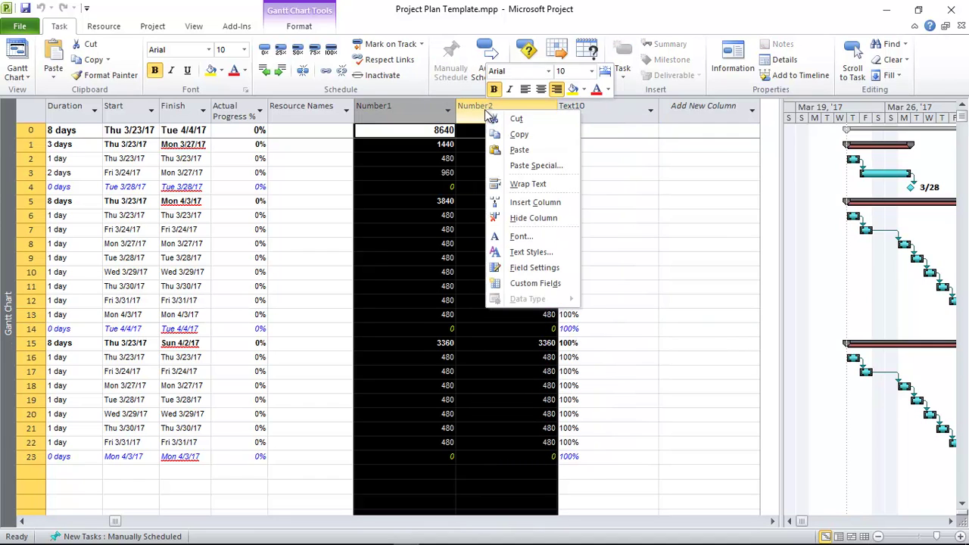
pyautogui.click(525, 206)
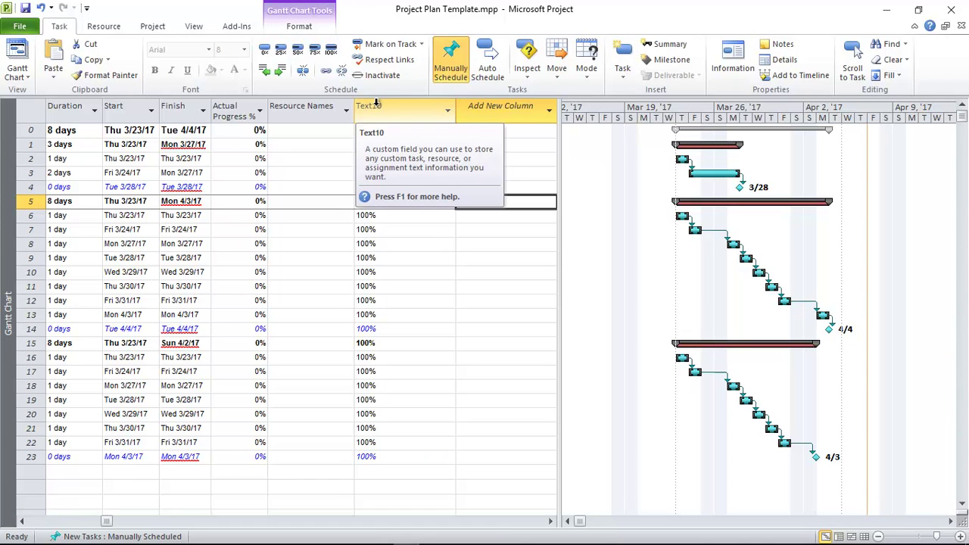
# - Retitle the Text10 column 'Planned Progress %' and widen the table to show Task Name
pyautogui.doubleClick(374, 105)
pyautogui.write('Plan')
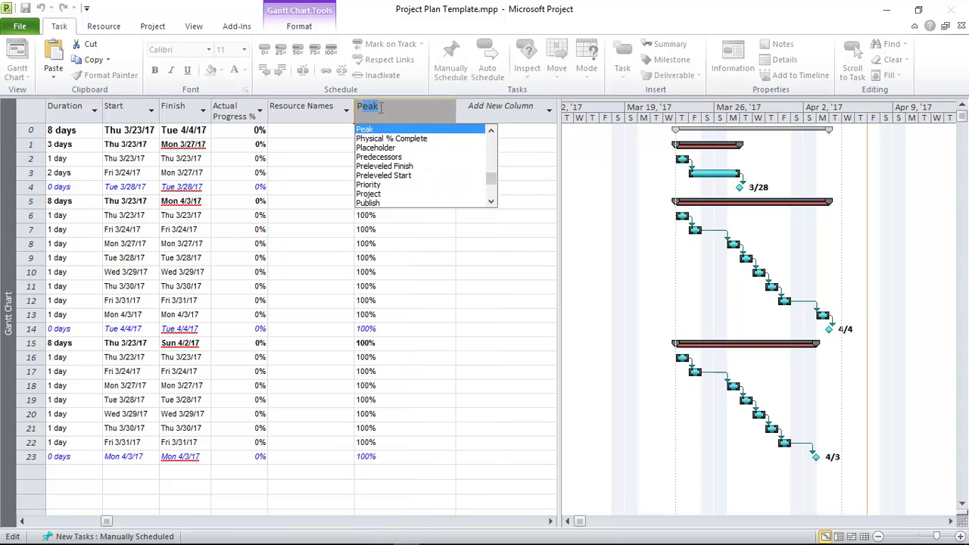
pyautogui.write('ned Progress')
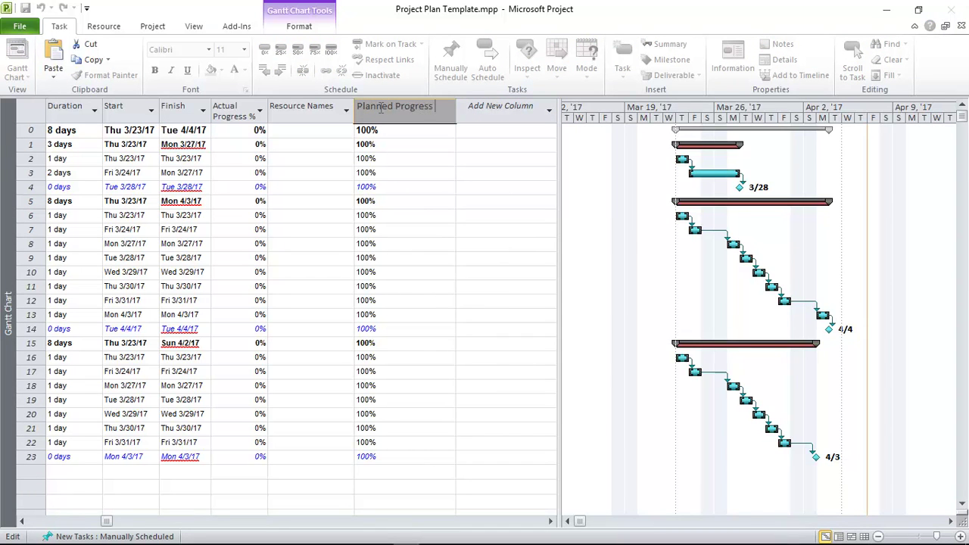
pyautogui.write(' %')
pyautogui.press('Return')
pyautogui.moveTo(559, 375); pyautogui.dragTo(679, 376)
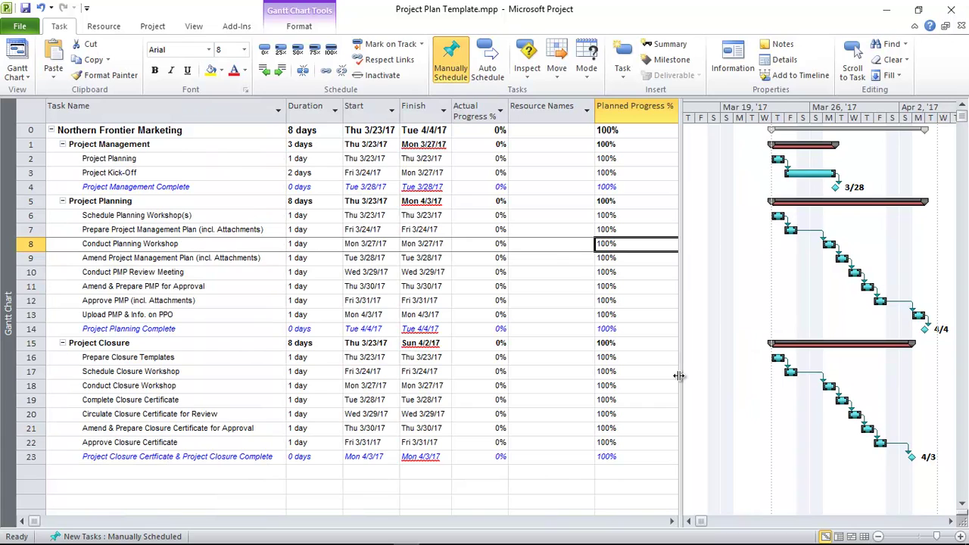